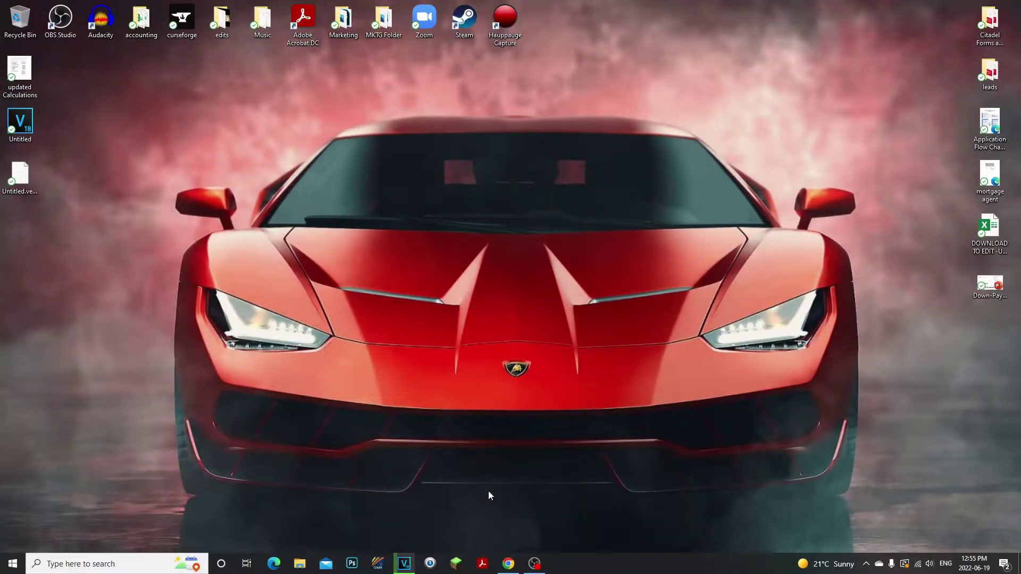
- Restore Chrome's Oracle JDK 17 archive and scroll to the Windows x64 Installer row
left_click(509, 564)
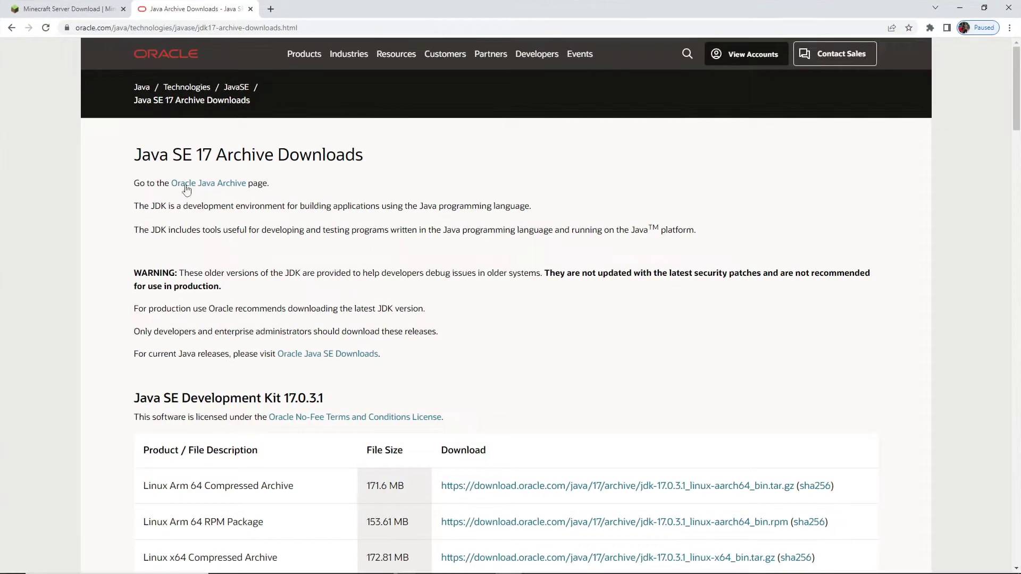
left_click_drag(172, 155, 346, 154)
left_click(195, 155)
scroll(371, 310, "down", 5)
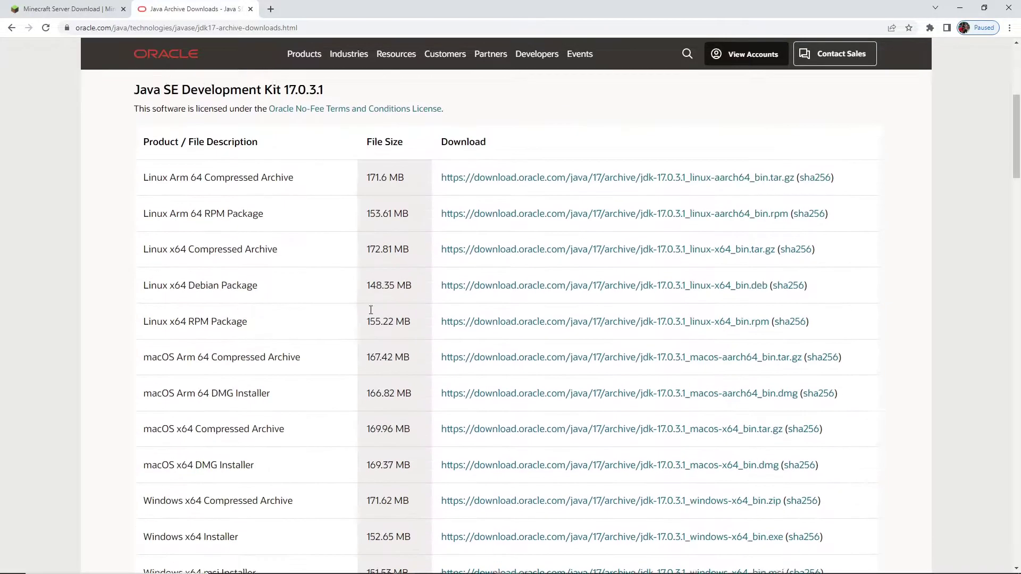
scroll(173, 361, "down", 3)
left_click_drag(145, 368, 285, 376)
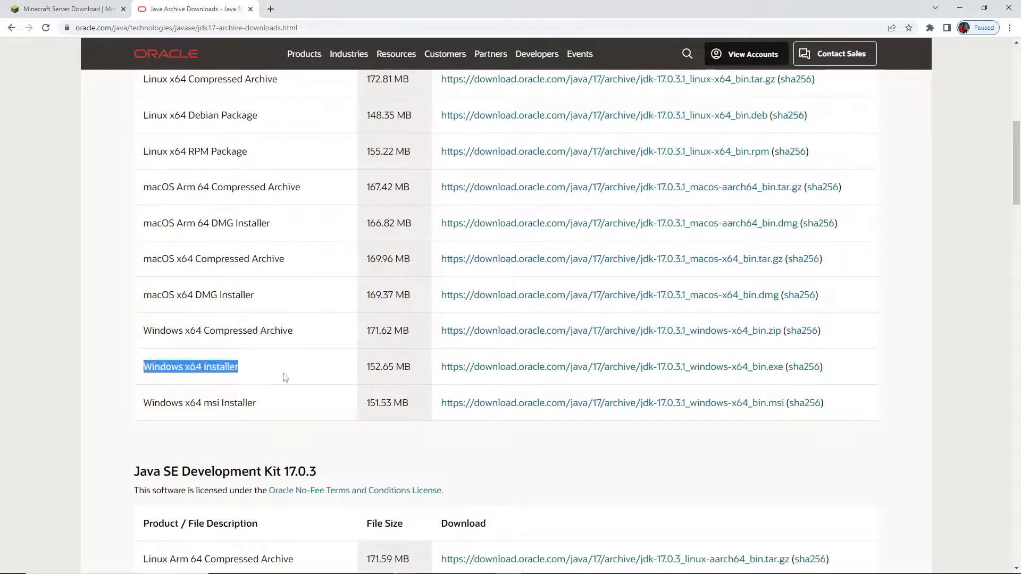
left_click(256, 382)
- Follow the Windows x64 Installer .exe link, then switch to the Minecraft server download tab
left_click_drag(155, 368, 391, 372)
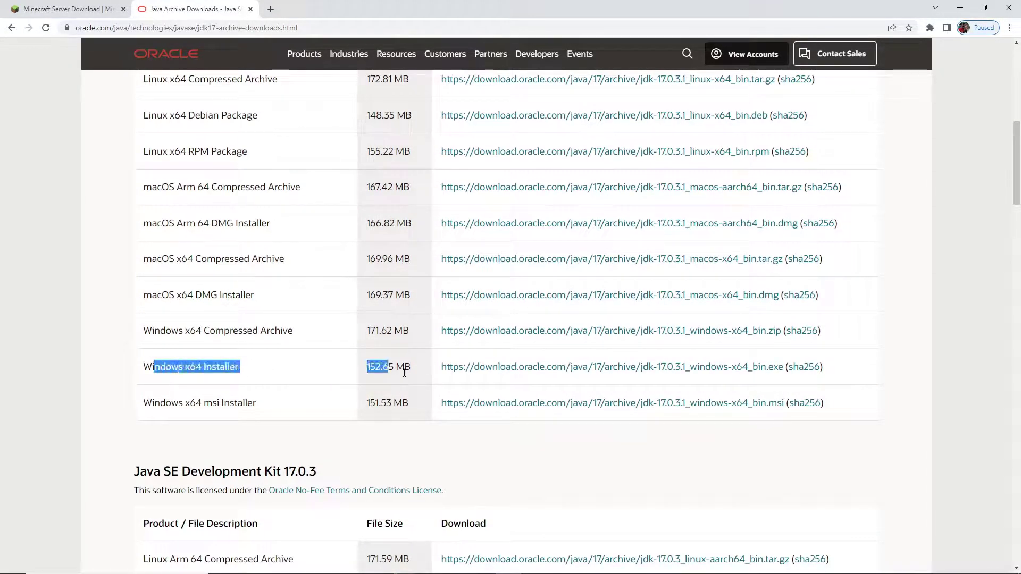
left_click(464, 374)
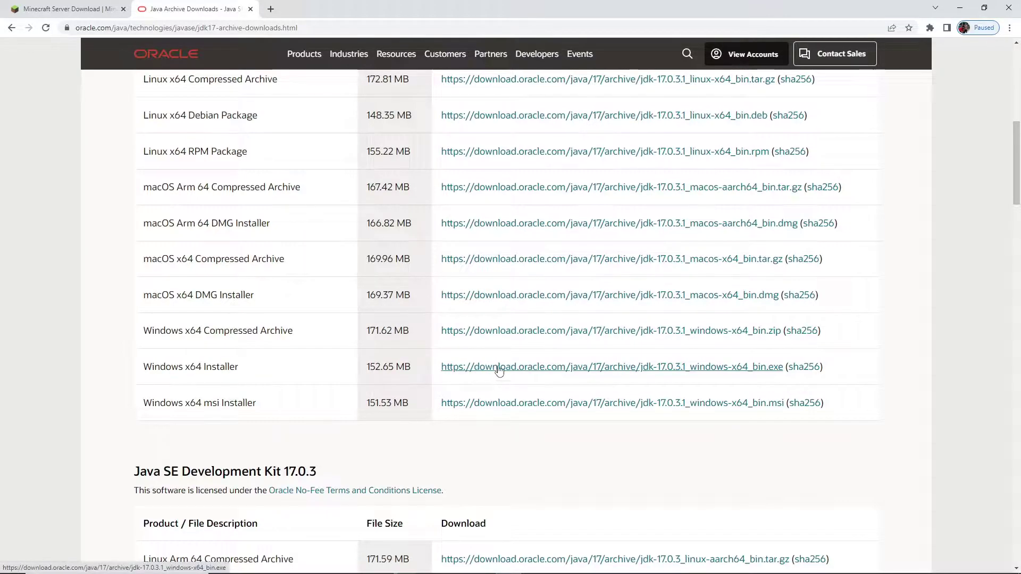
left_click_drag(153, 367, 192, 367)
left_click(193, 368)
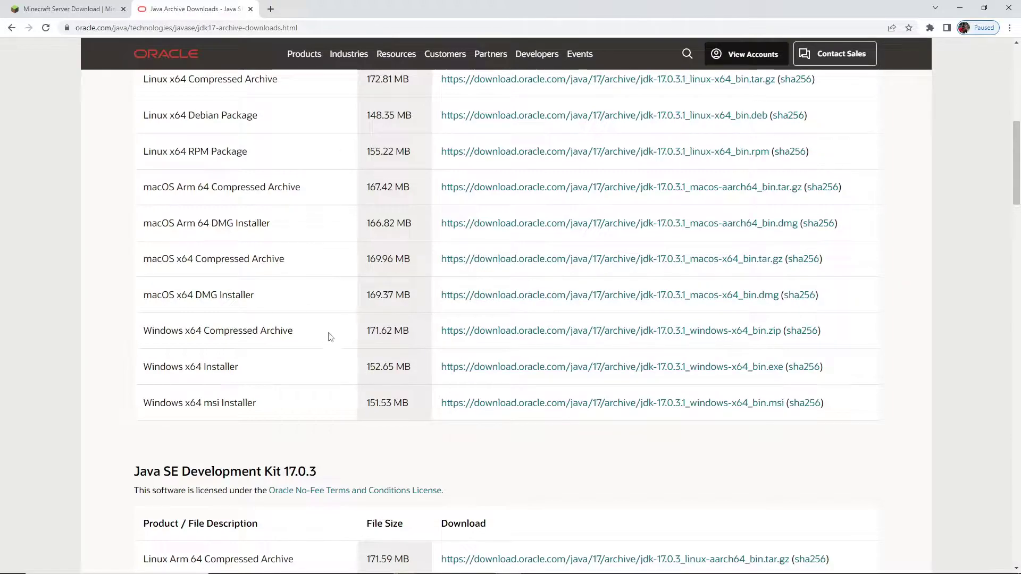
key("ctrl+Tab")
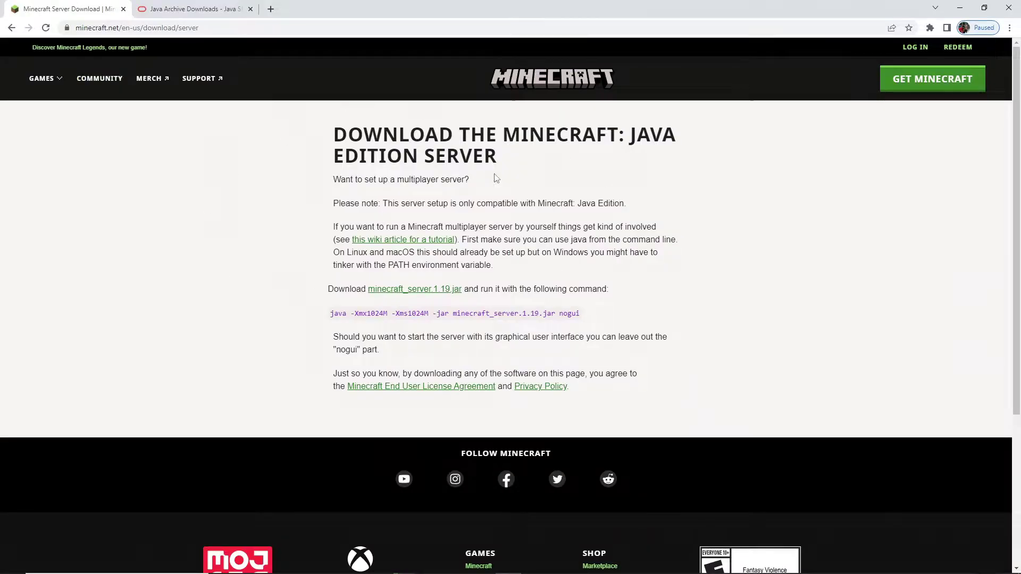
- Create a new desktop folder named 'Minecraft server'
left_click_drag(500, 8, 734, 183)
right_click(330, 271)
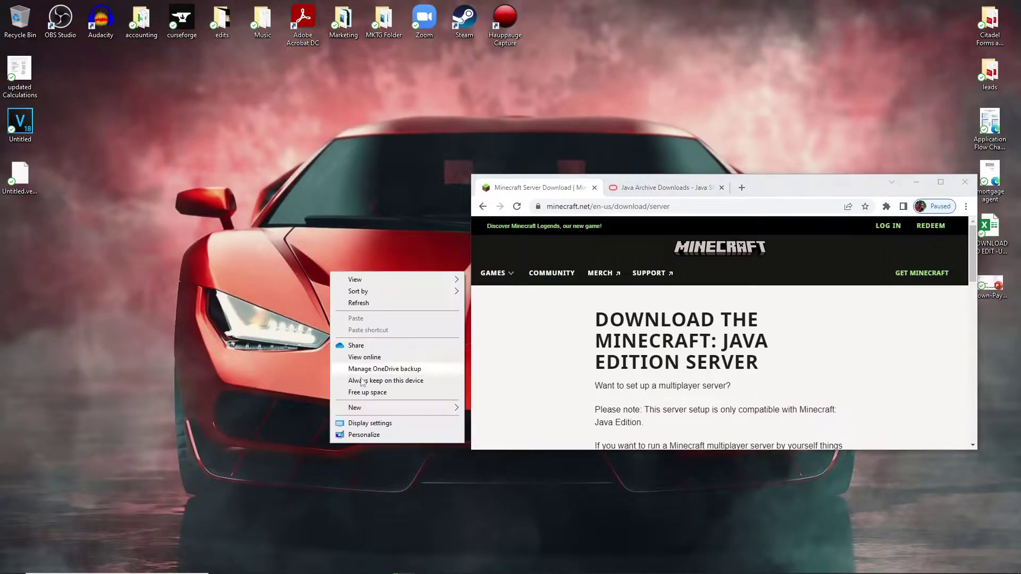
mouse_move(402, 411)
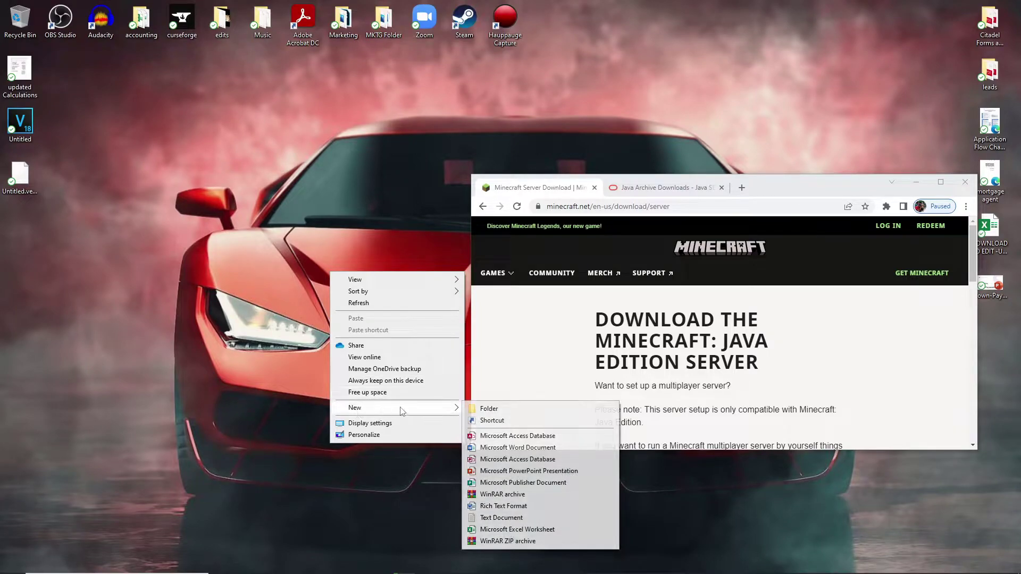
left_click(515, 410)
type("Minecraft server")
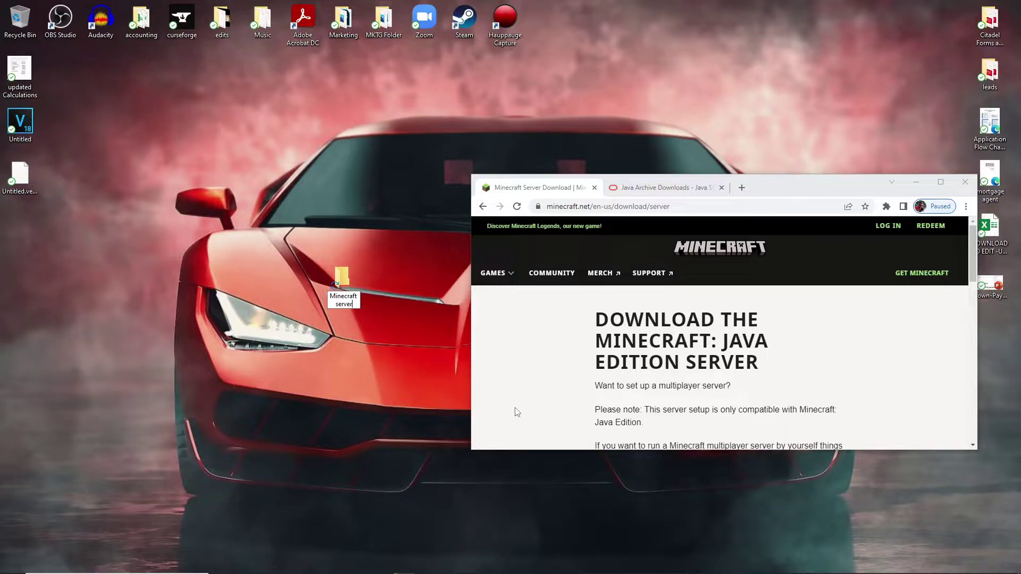
- Open the empty Minecraft server folder and return Chrome to full screen
double_click(339, 283)
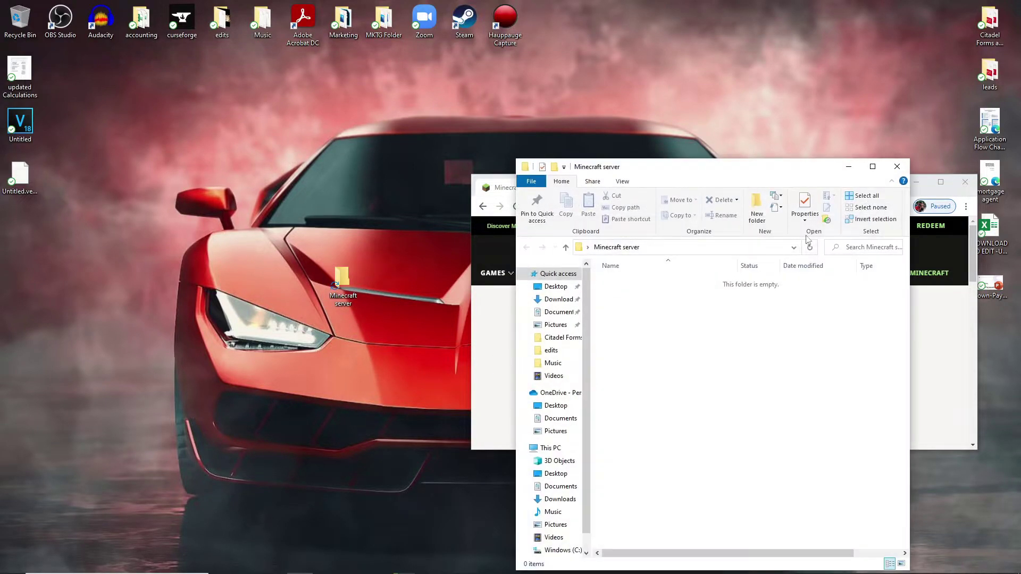
left_click_drag(757, 177, 381, 161)
left_click_drag(798, 184, 793, 142)
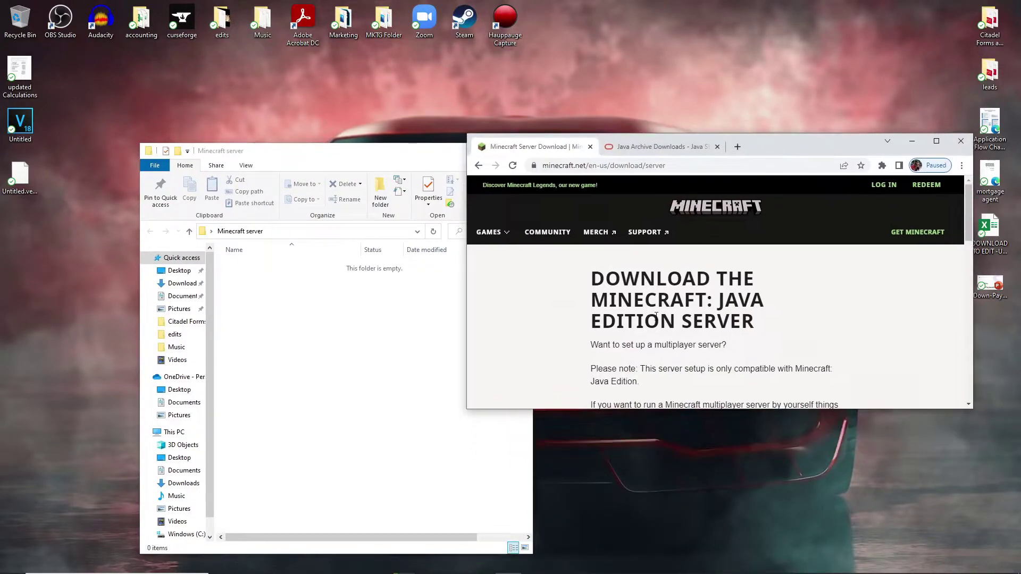
left_click(935, 142)
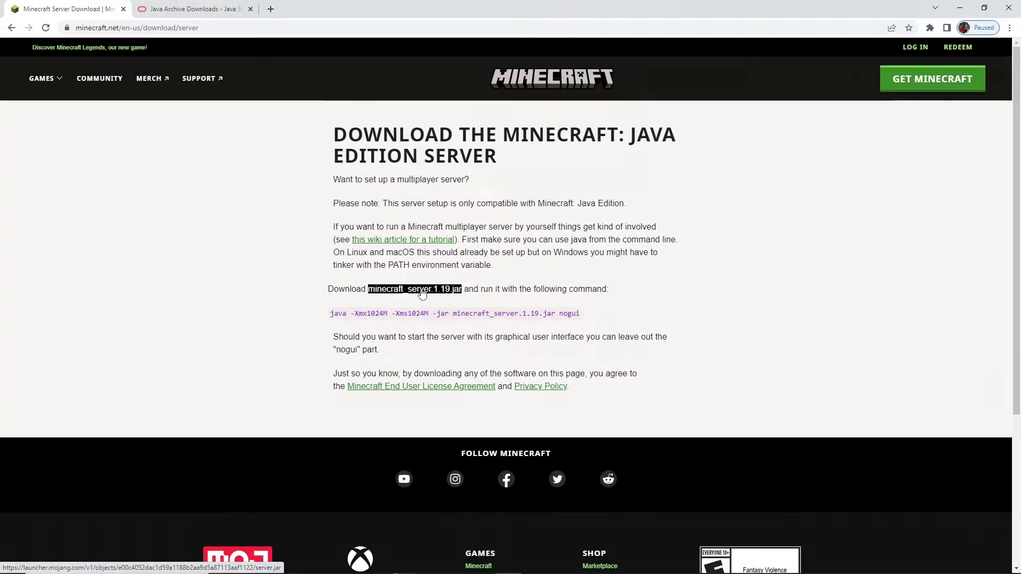
- Download minecraft_server.1.19.jar and move Chrome aside to reveal the folder
left_click(421, 293)
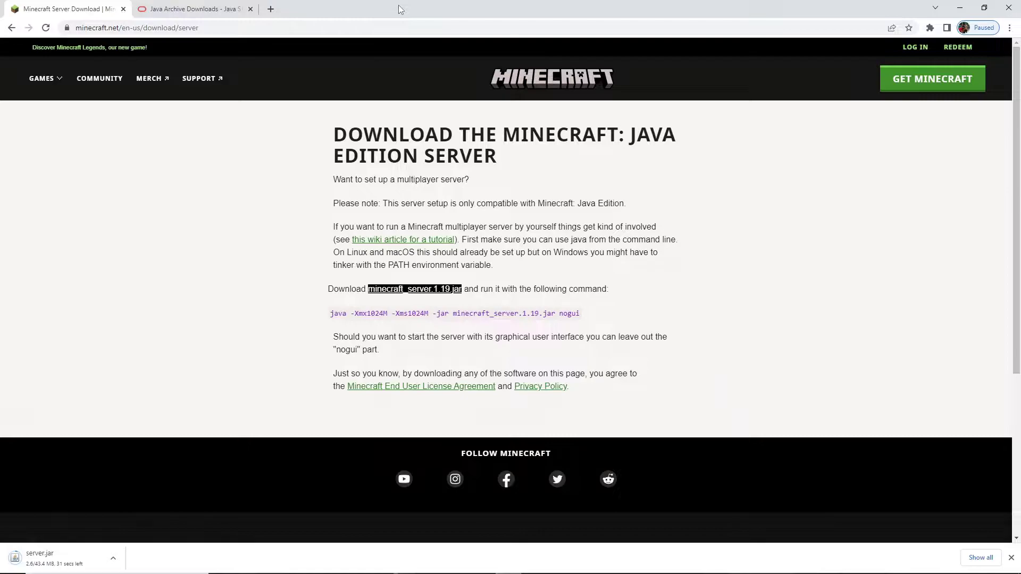
left_click_drag(400, 9, 839, 80)
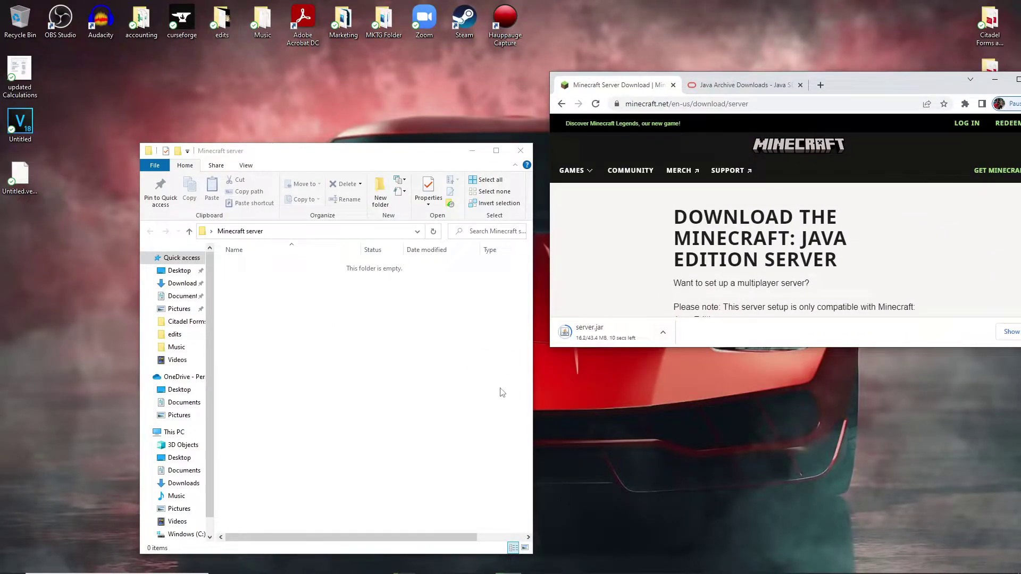
- Create a New Text Document in the Minecraft server folder and open it in Notepad
right_click(283, 320)
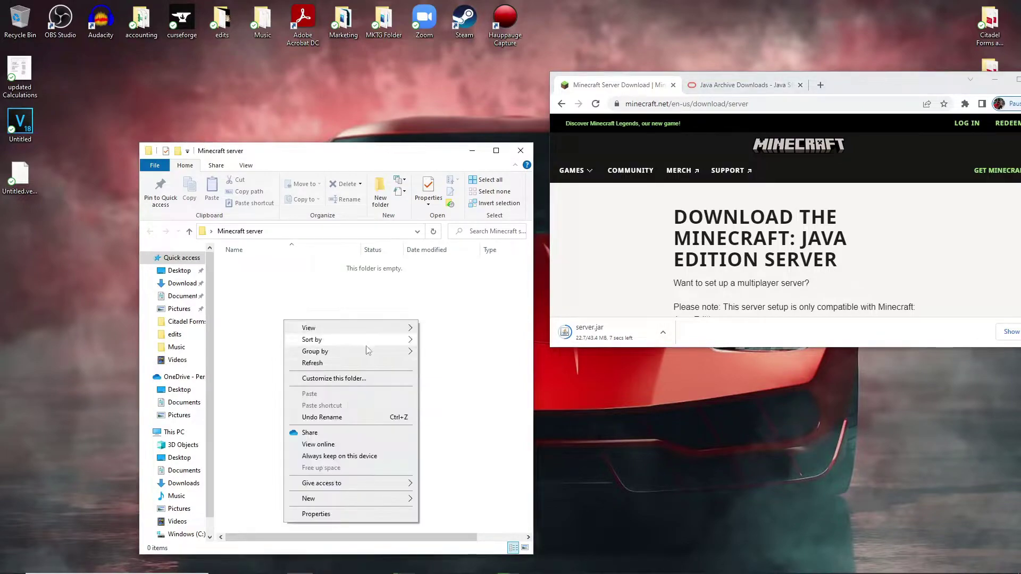
mouse_move(327, 503)
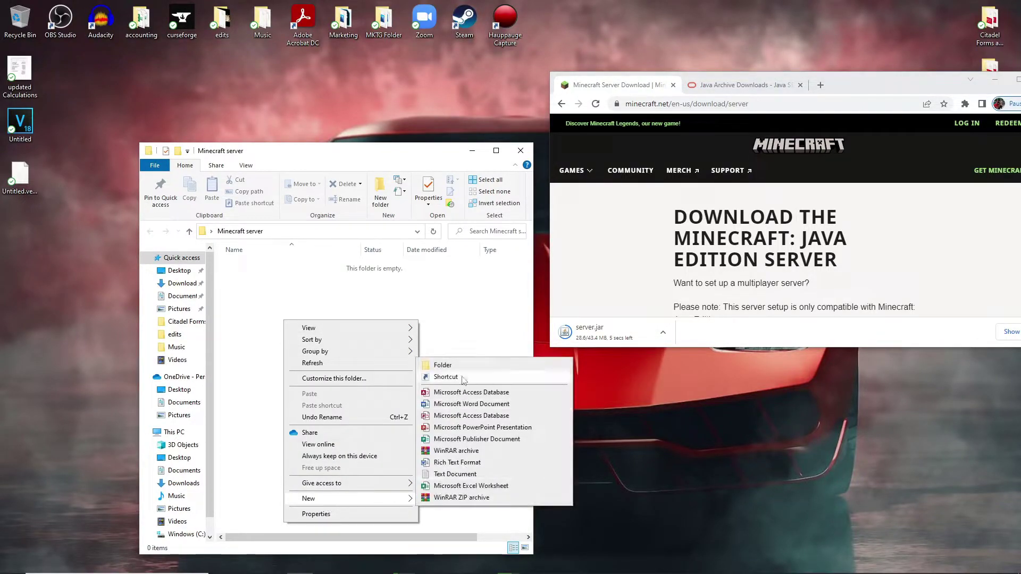
left_click(455, 474)
left_click(339, 359)
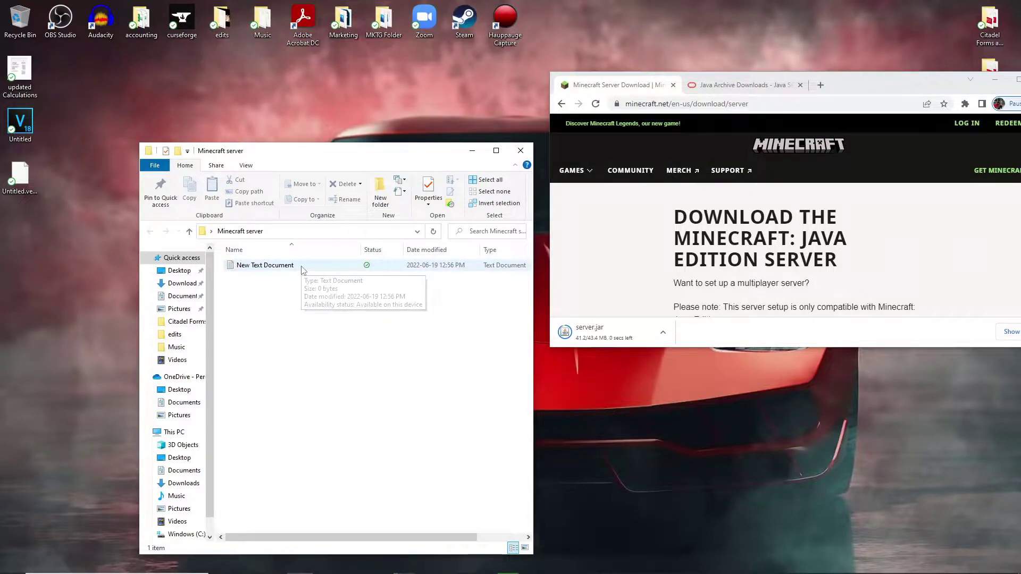
double_click(303, 269)
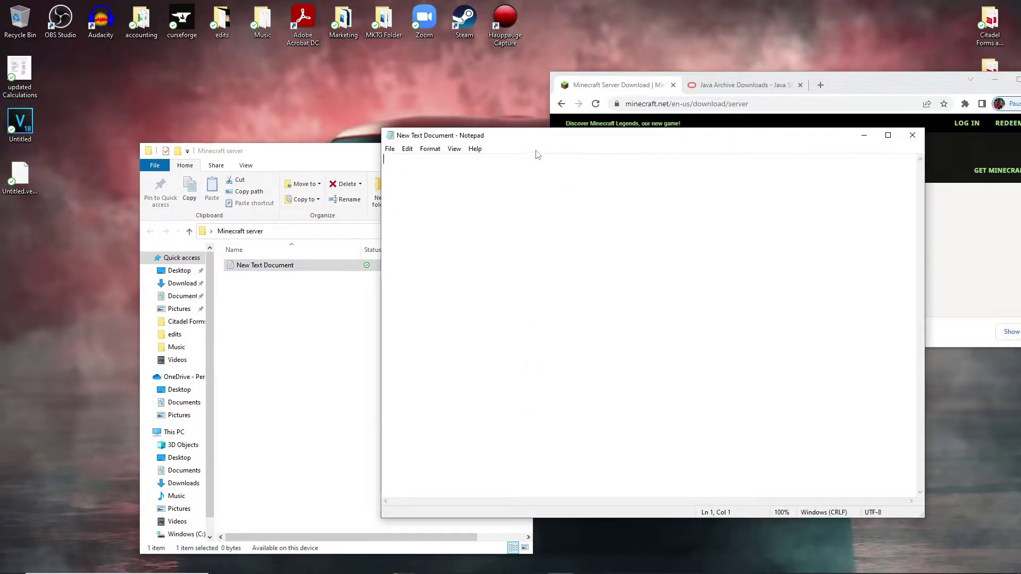
left_click_drag(513, 136, 280, 131)
- Copy the 'java -Xmx1024M -Xms1024M -jar minecraft_server.1.19.jar nogui' command into Notepad
left_click(825, 254)
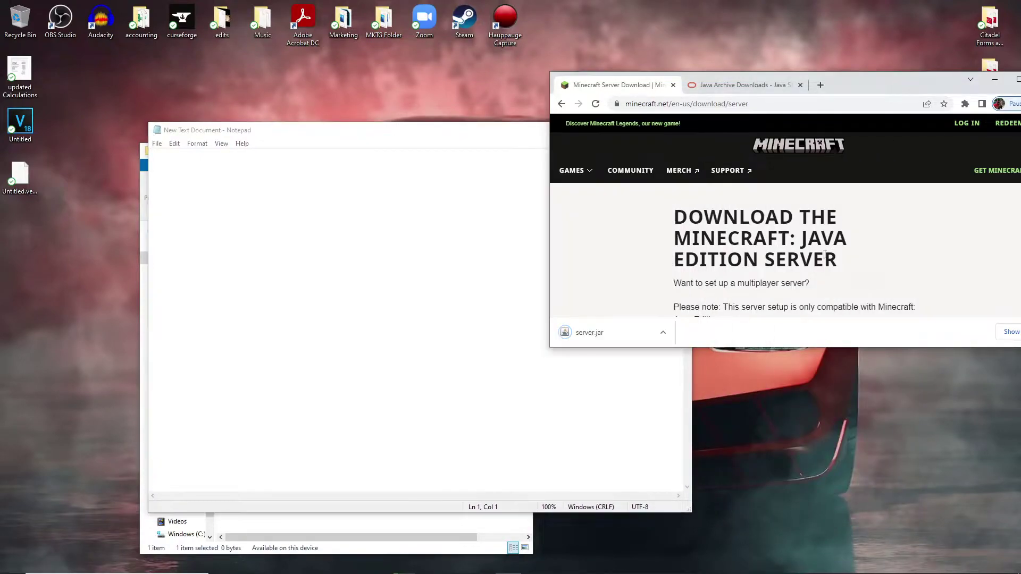
left_click(1018, 80)
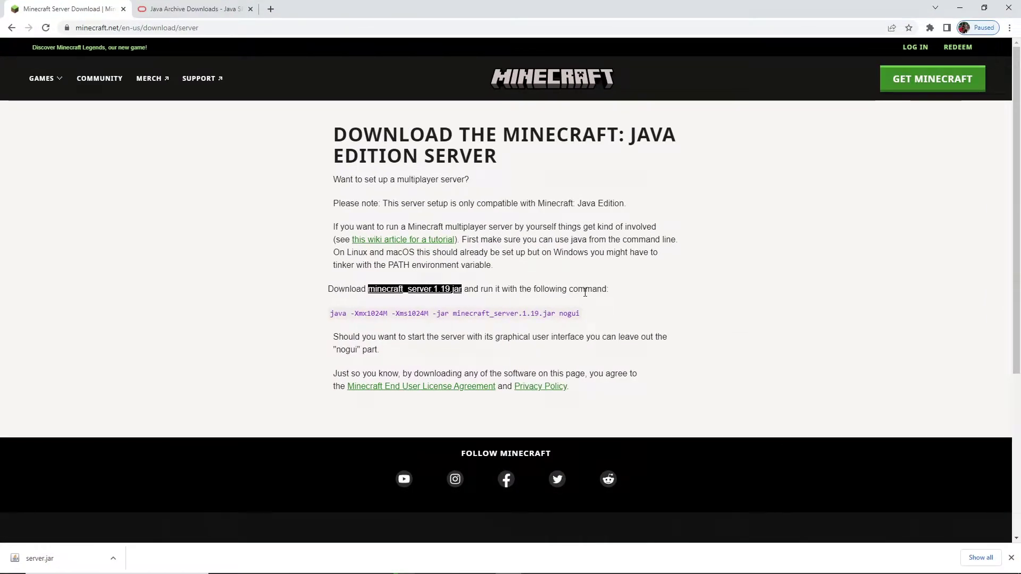
left_click_drag(578, 314, 330, 313)
right_click(353, 313)
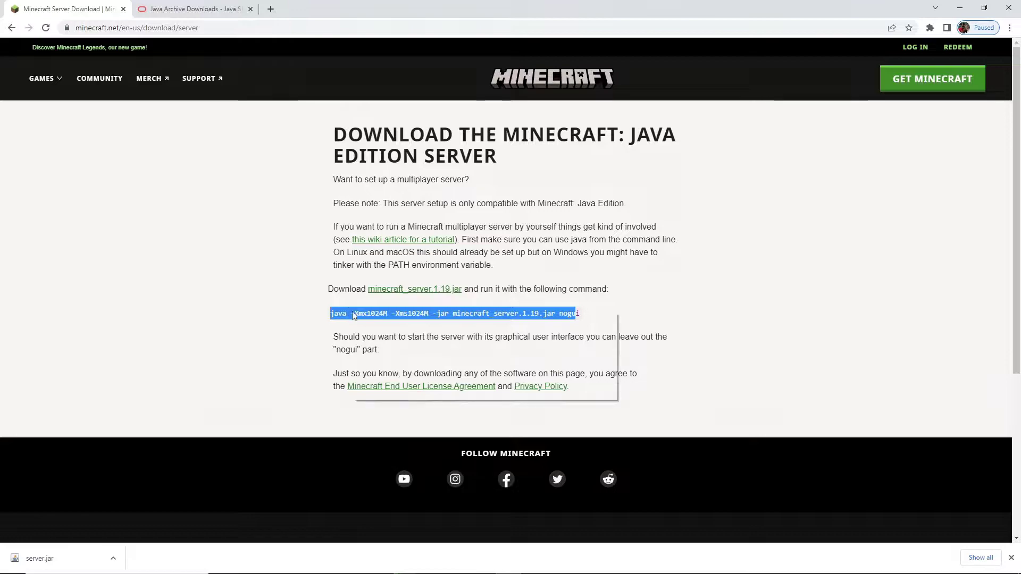
left_click(381, 322)
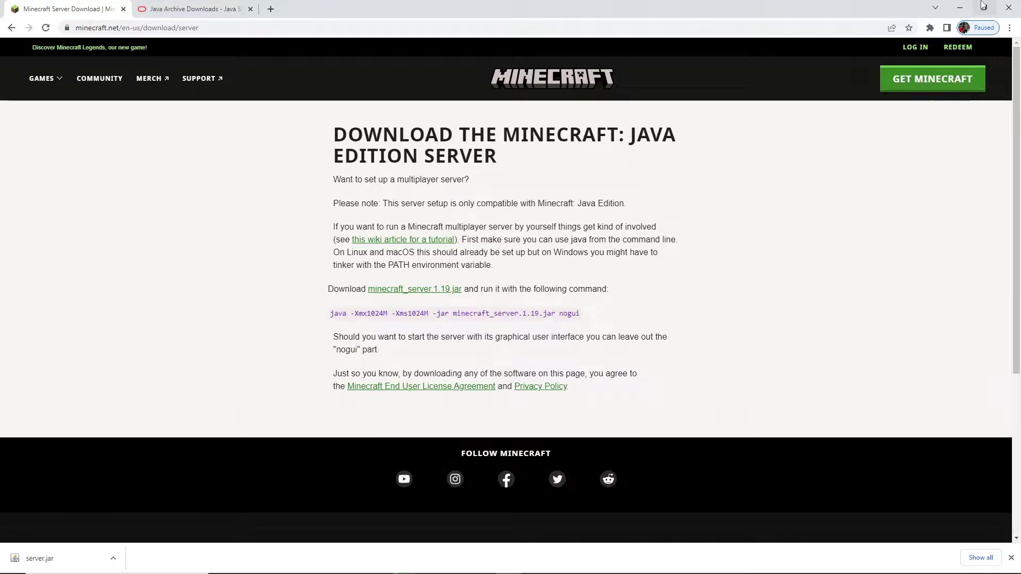
left_click(960, 8)
key("ctrl+v")
left_click_drag(446, 131, 834, 122)
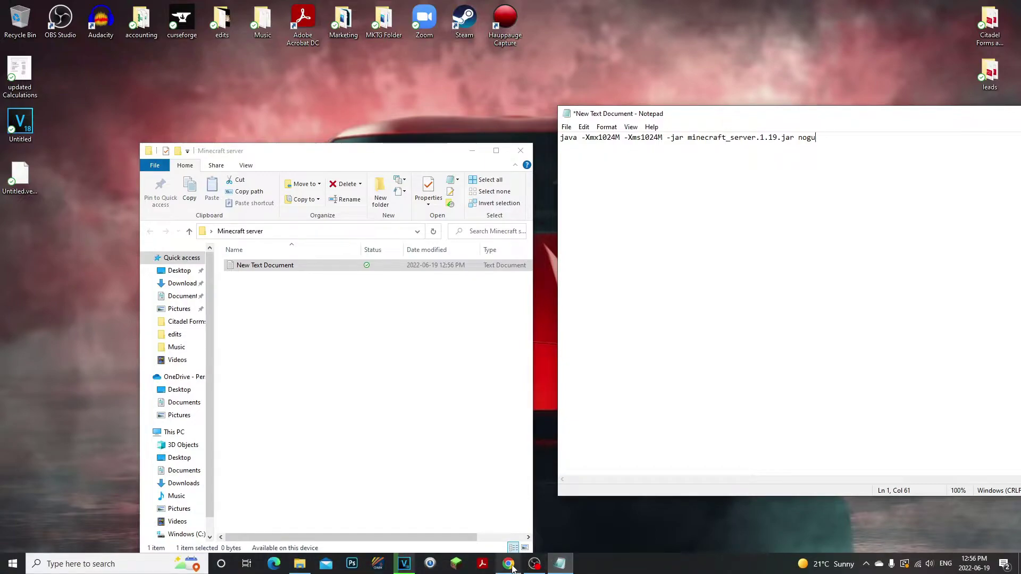
left_click(511, 565)
- Drag the downloaded 43.4 MB server.jar from Chrome's downloads into the Minecraft server folder
left_click(511, 565)
left_click(509, 564)
left_click_drag(590, 6, 830, 71)
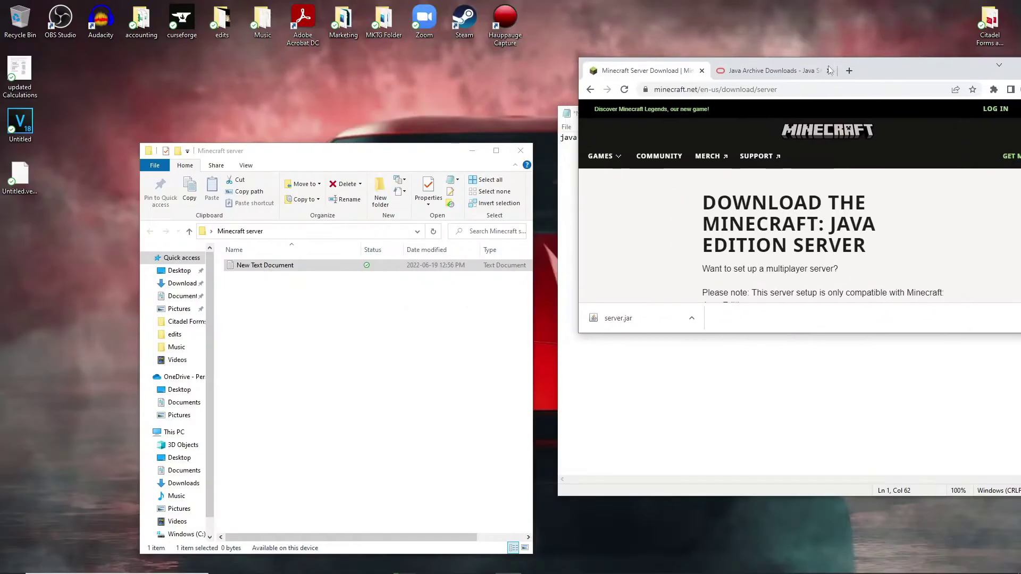
left_click_drag(634, 330, 340, 330)
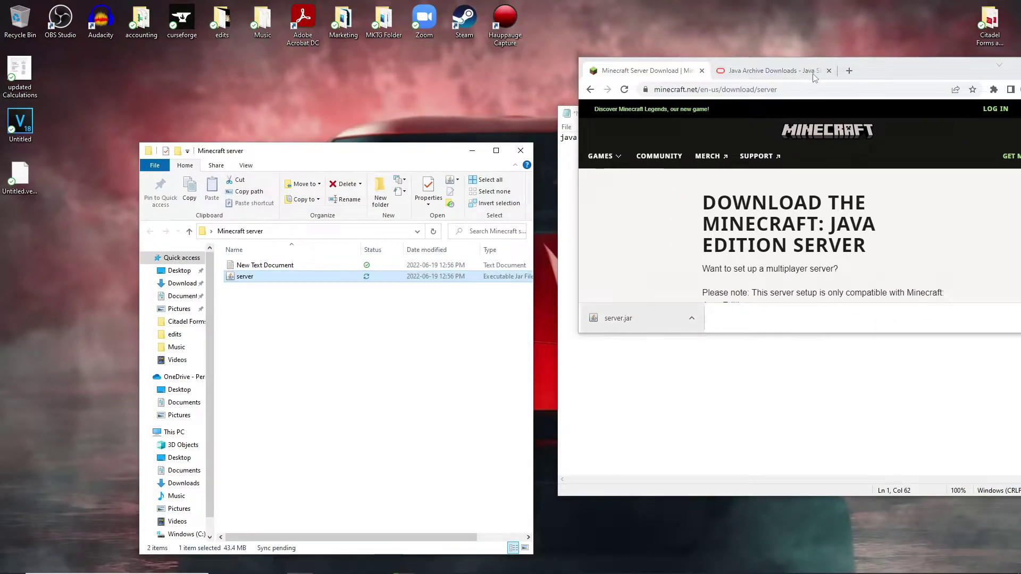
left_click_drag(877, 71, 637, 69)
left_click(837, 317)
left_click(261, 281)
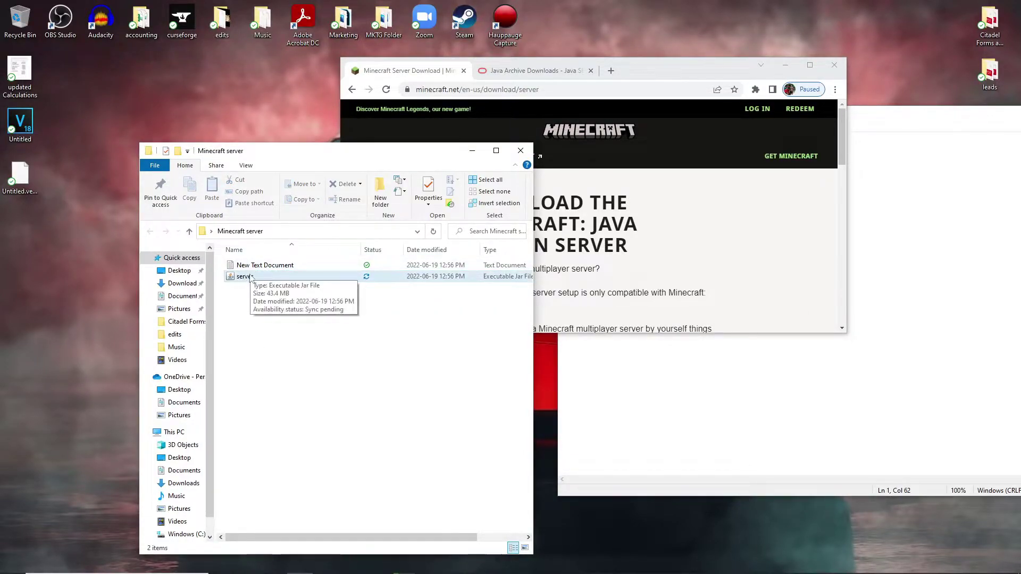
left_click(399, 303)
- Shorten the jar name in the launch command to server.jar
left_click_drag(847, 116, 684, 107)
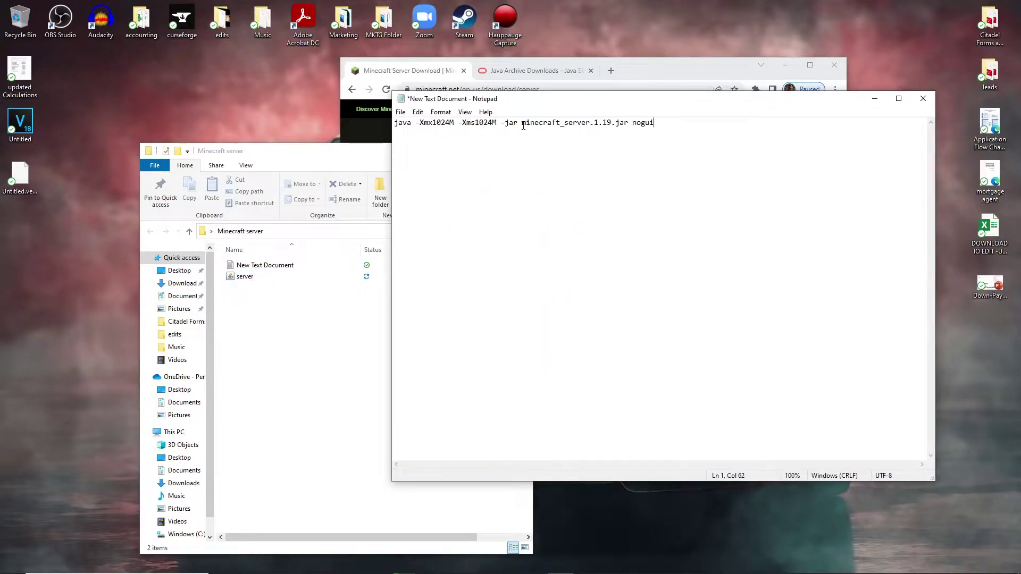
left_click_drag(523, 126, 561, 129)
key("BackSpace")
left_click_drag(553, 124, 564, 124)
key("BackSpace")
- Change both memory values from 1024 to 2048 and add a 'pause' line
left_click(497, 237)
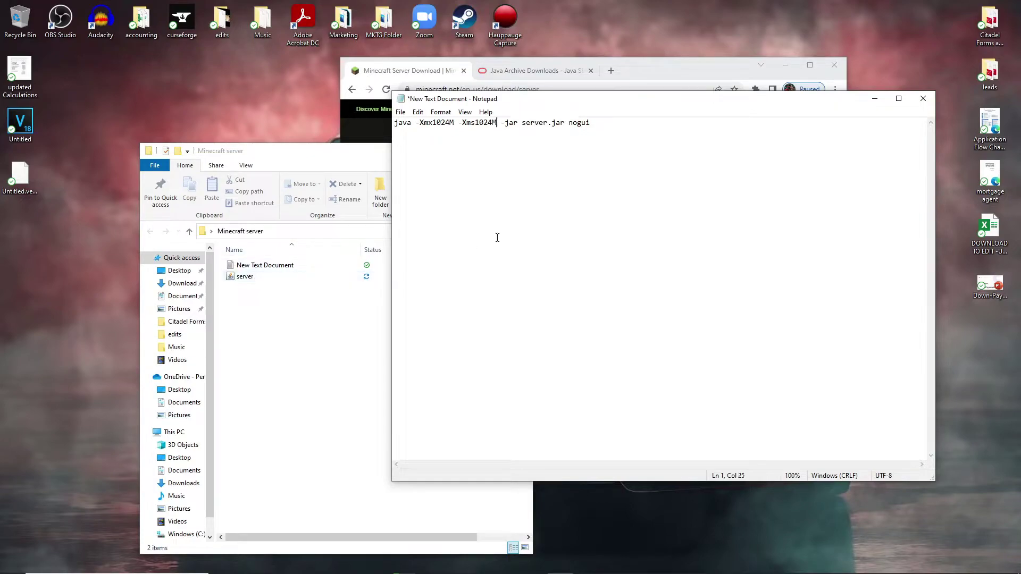
left_click_drag(448, 127, 438, 123)
type("2048")
scroll(541, 184, "up", 8)
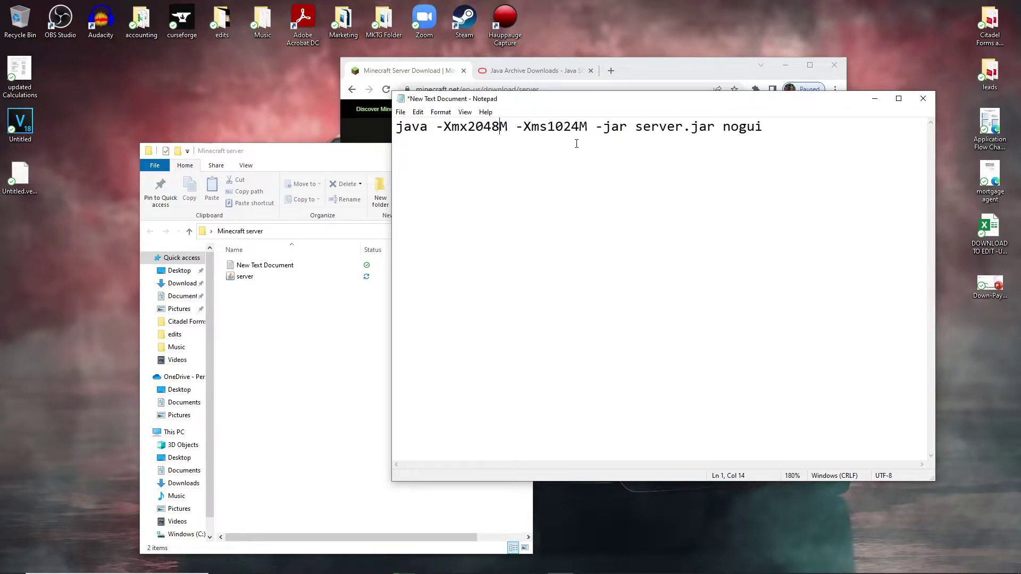
left_click_drag(580, 128, 555, 130)
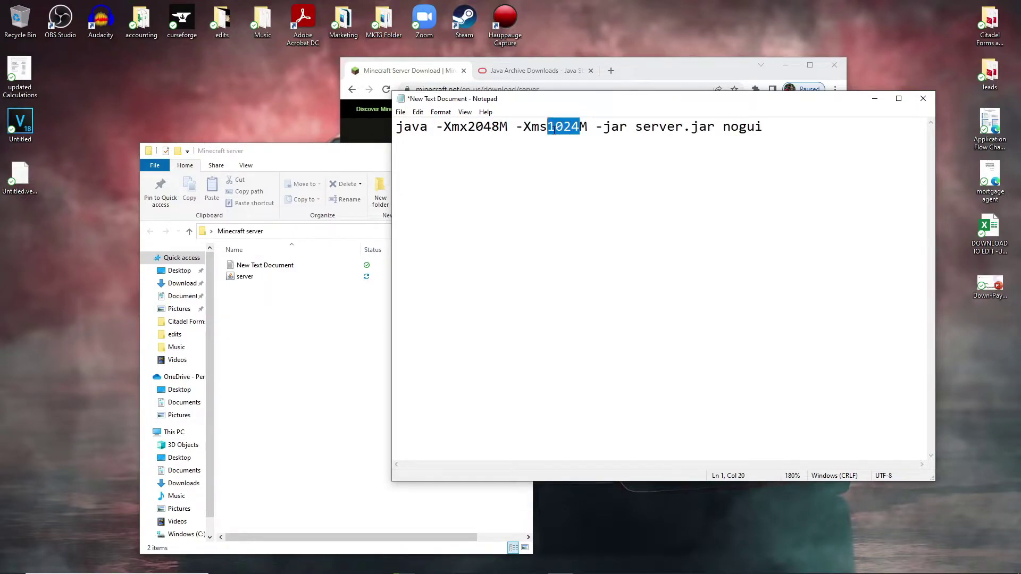
type("2048")
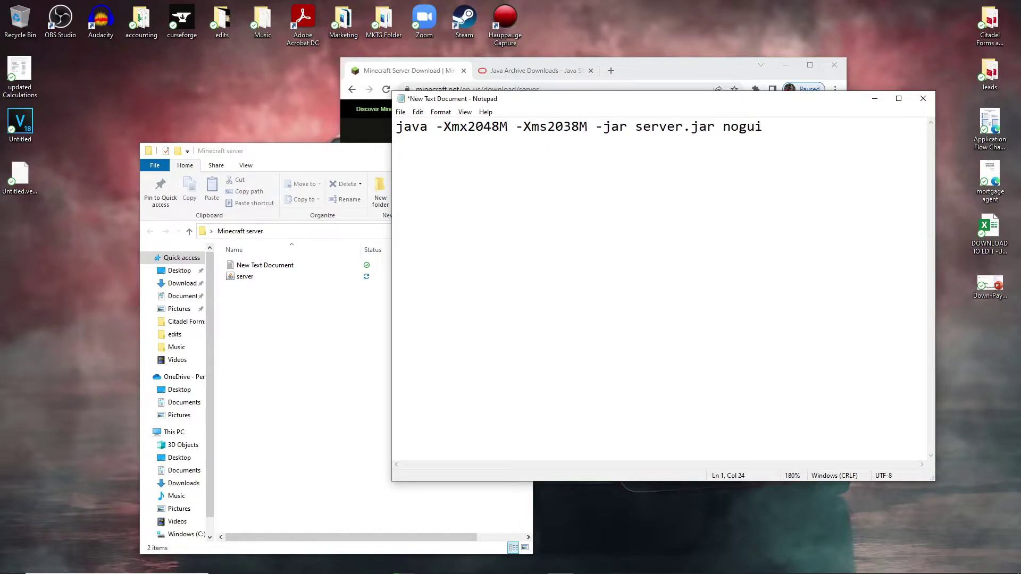
key("BackSpace")
key("BackSpace")
type("4")
type("8")
type("pause")
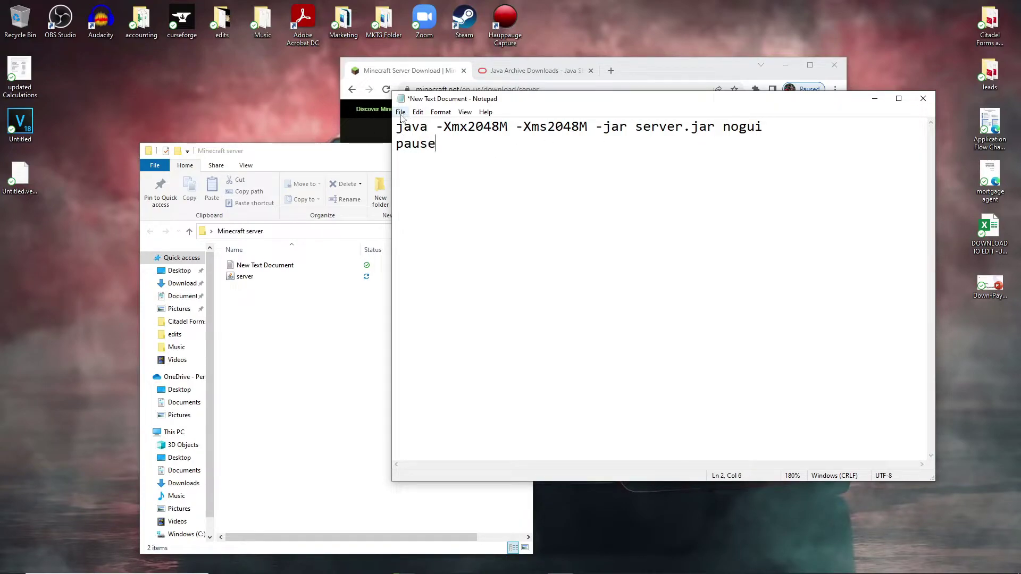
left_click(400, 112)
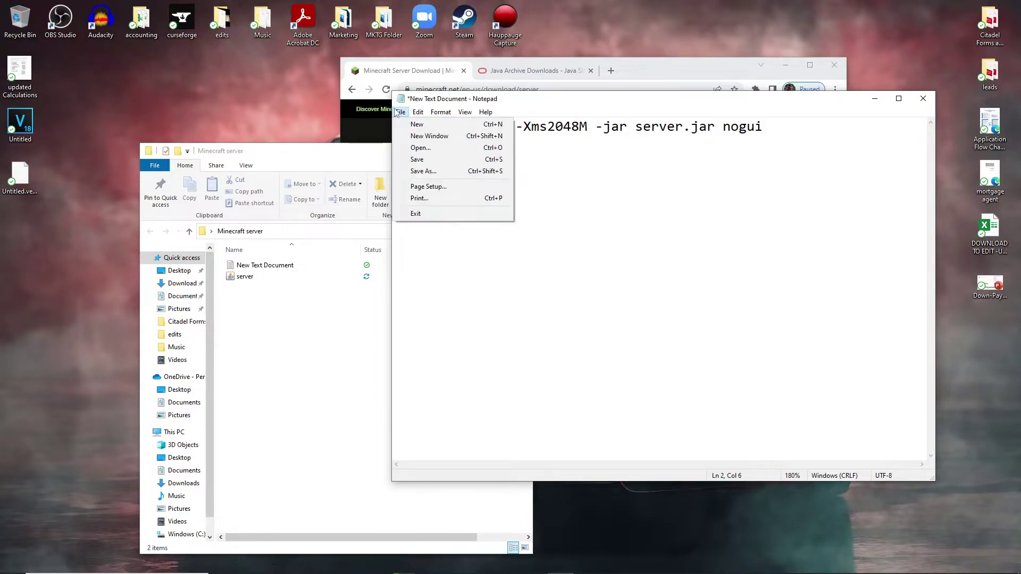
- Save the script as Start.bat with All Files type, then close Notepad
left_click(424, 170)
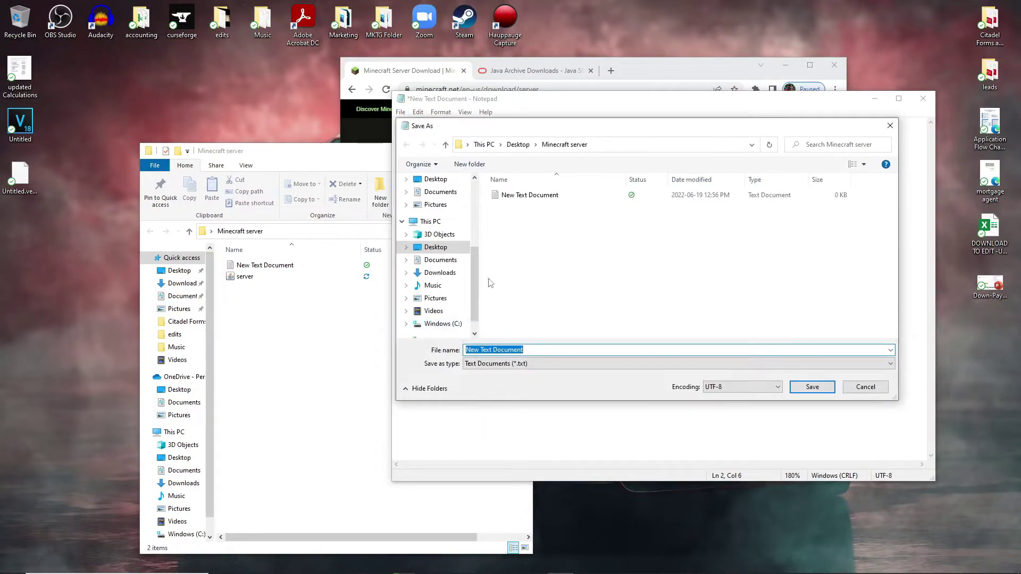
left_click(496, 363)
left_click(496, 382)
key("shift+Tab")
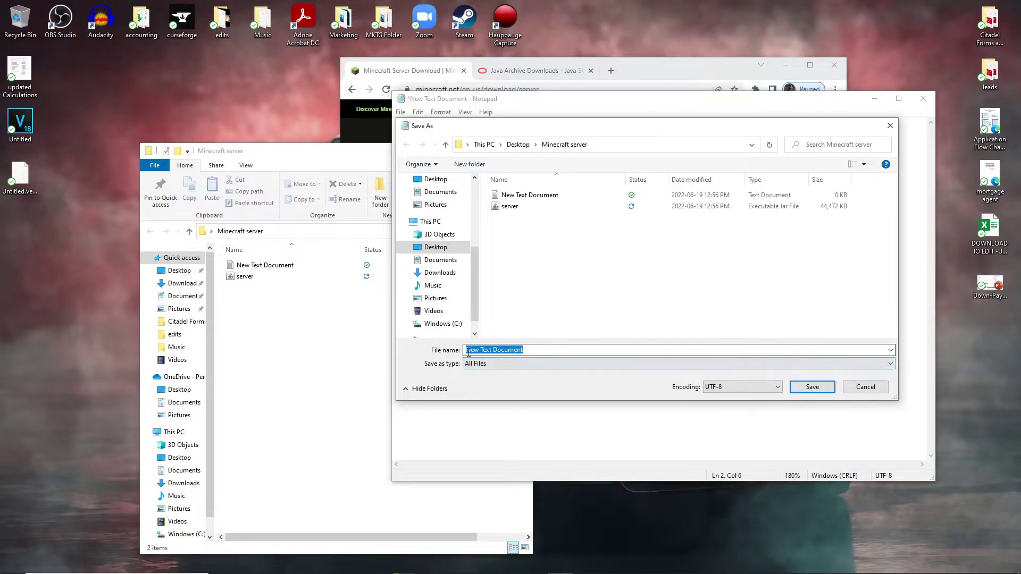
key("BackSpace")
type("Start.bat")
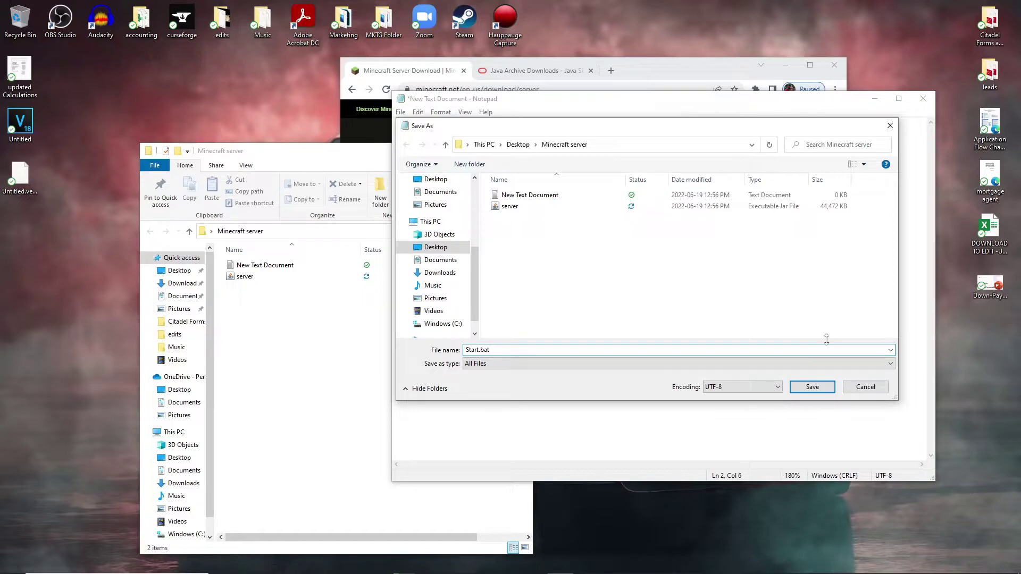
left_click(811, 387)
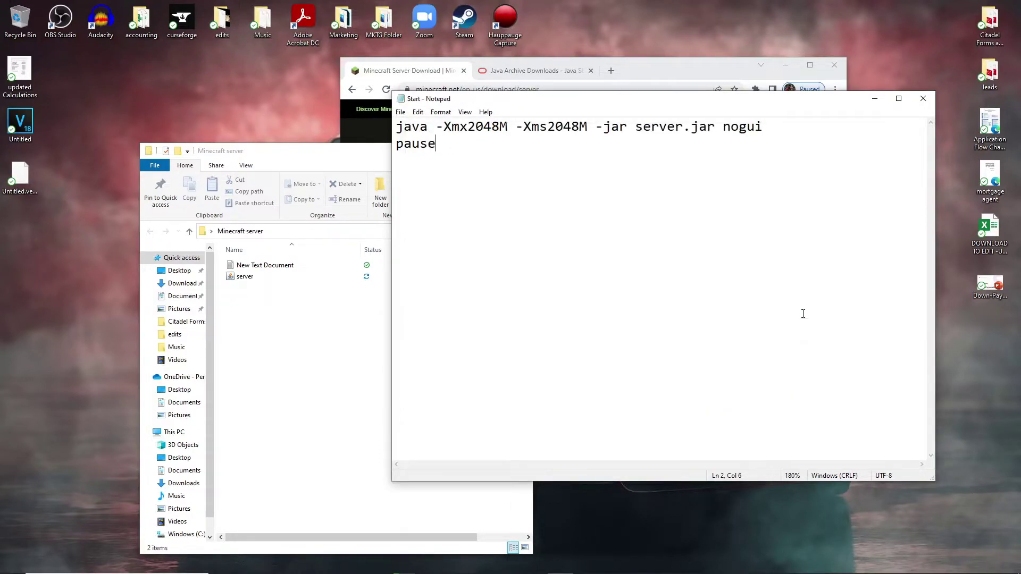
left_click(923, 98)
- Delete New Text Document and run Start.bat until it halts at the EULA prompt
left_click(276, 265)
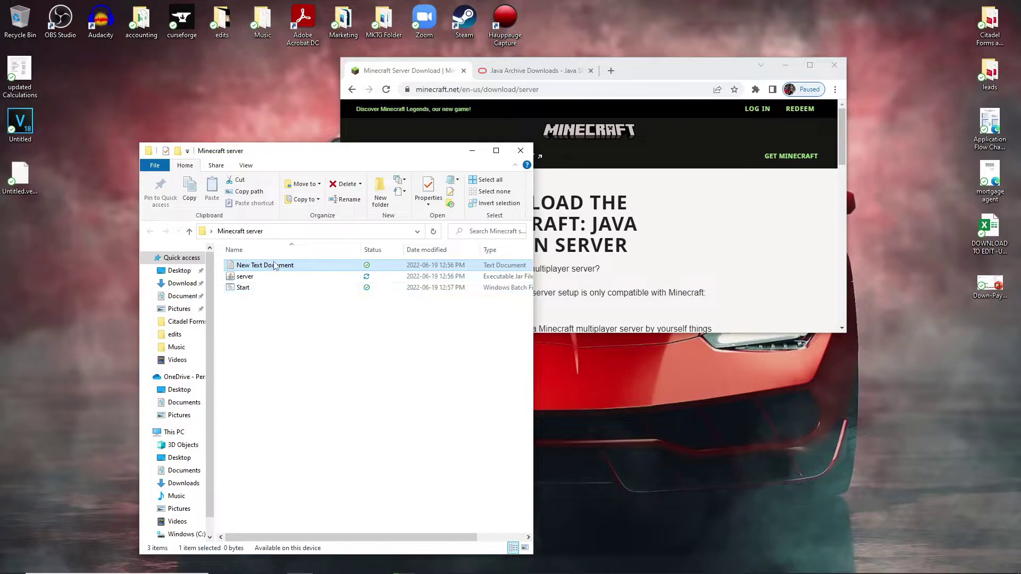
key("Delete")
left_click(258, 277)
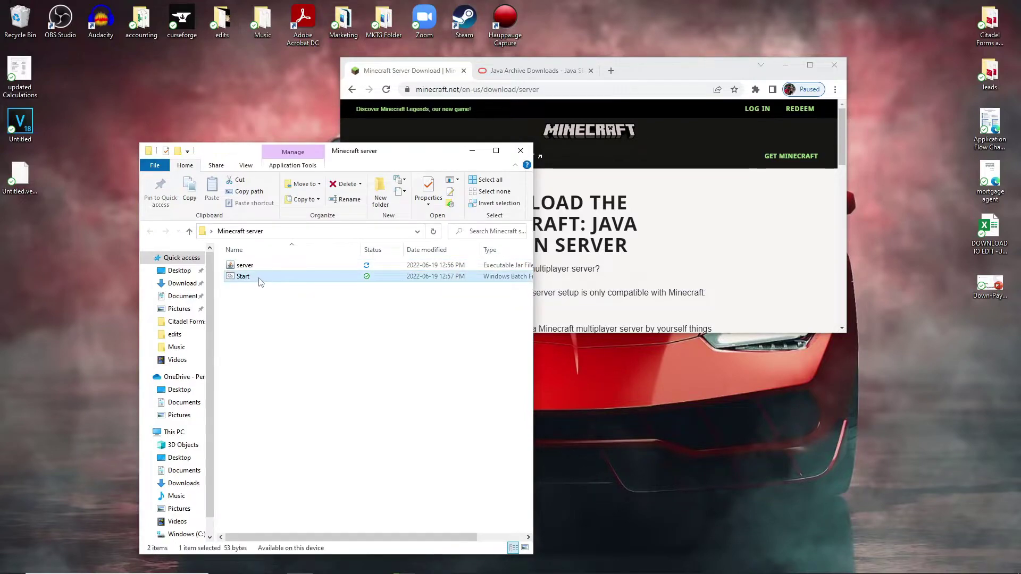
double_click(255, 277)
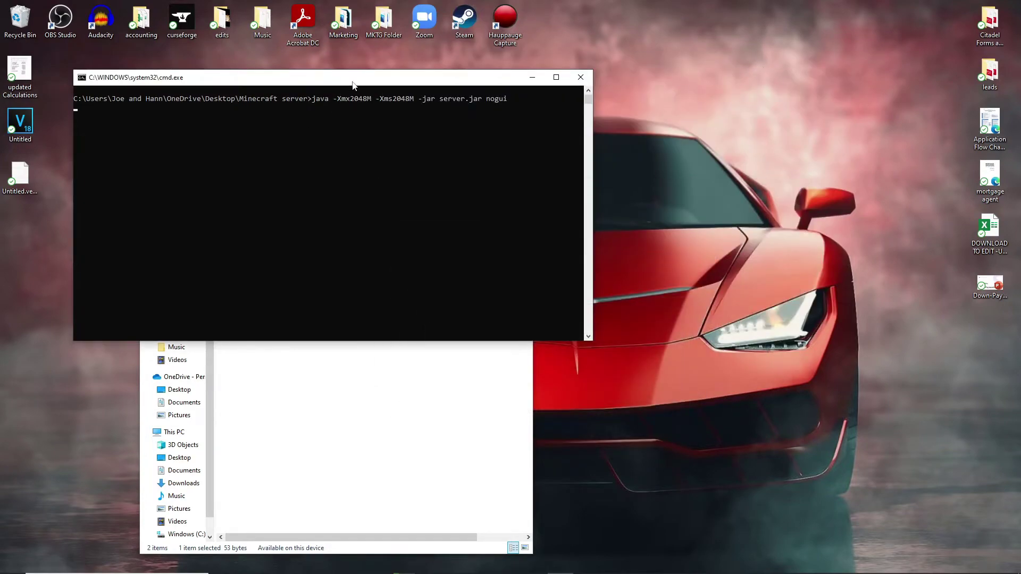
left_click_drag(354, 85, 640, 132)
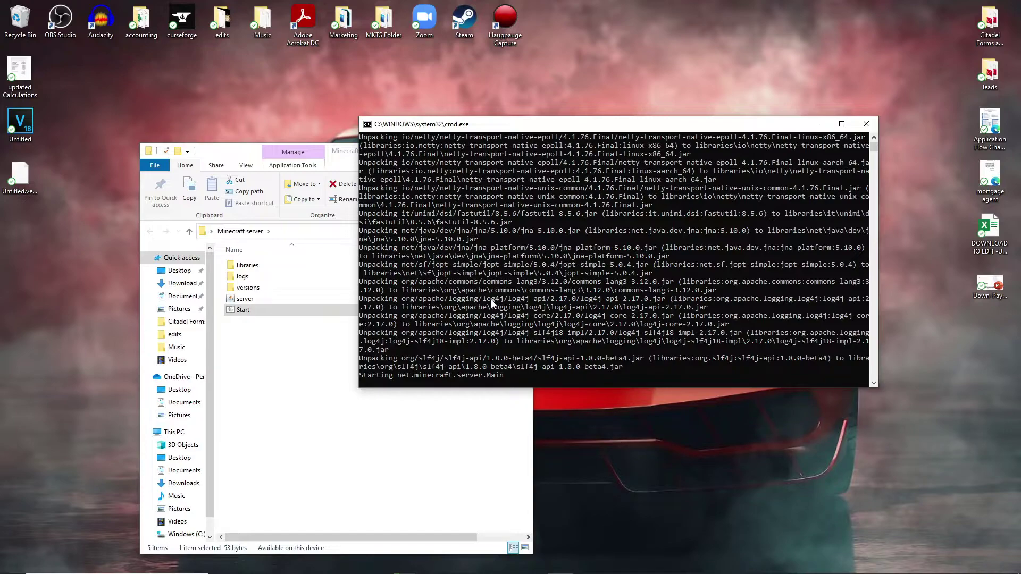
scroll(491, 304, "down", 5)
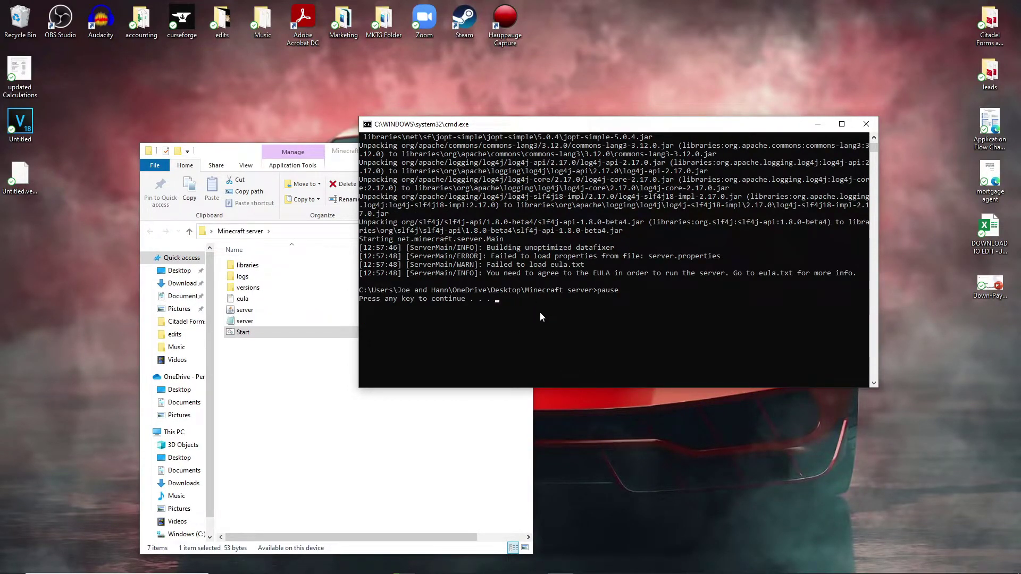
key("space")
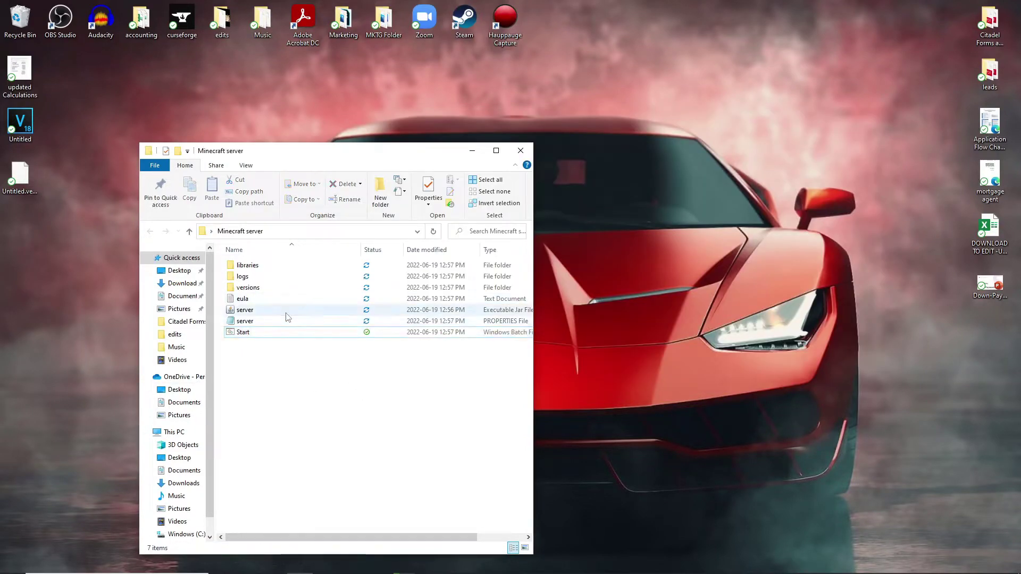
- Change eula.txt from eula=false to eula=true, save it and close Notepad
double_click(272, 300)
left_click_drag(438, 142, 415, 145)
type("true")
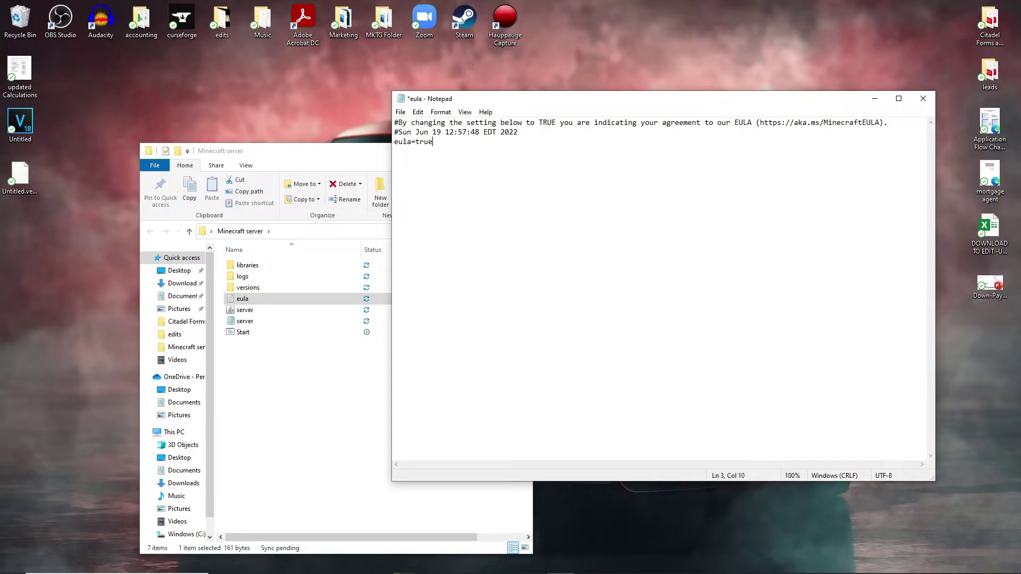
left_click(401, 112)
left_click(410, 157)
left_click(924, 98)
- Run Start.bat again until Done, then enter stop to shut the server down
double_click(265, 331)
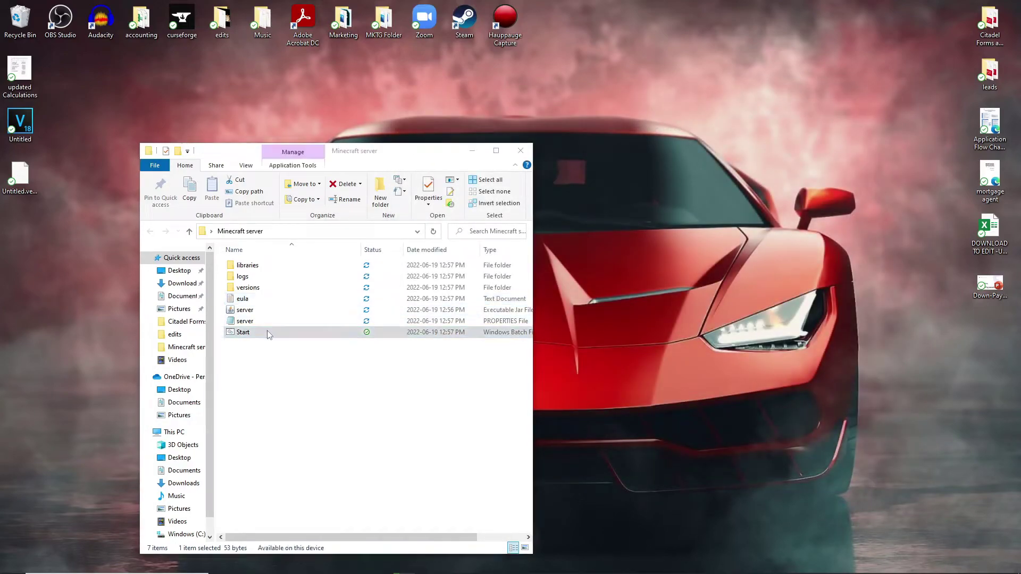
left_click_drag(383, 92, 755, 127)
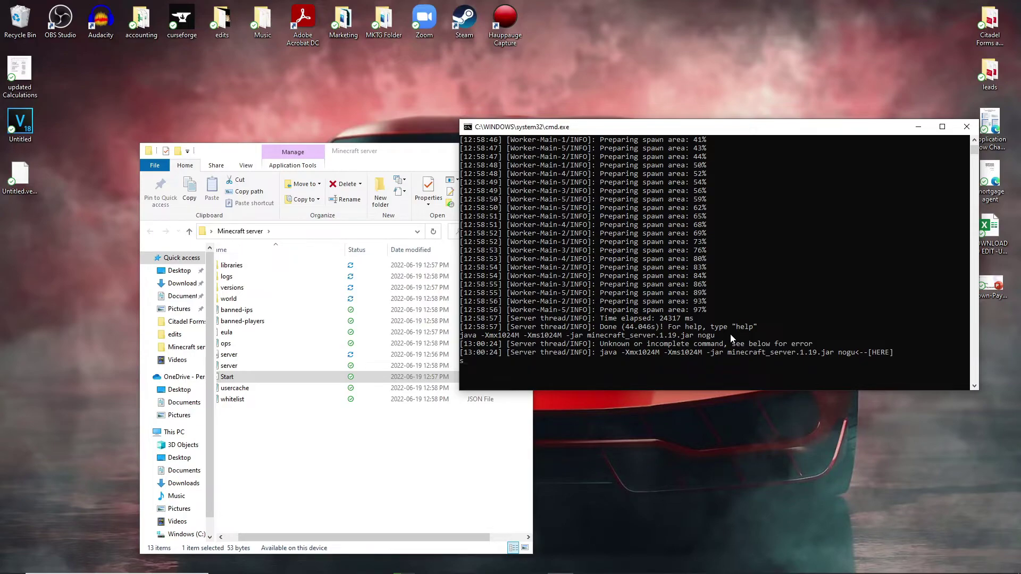
key("Return")
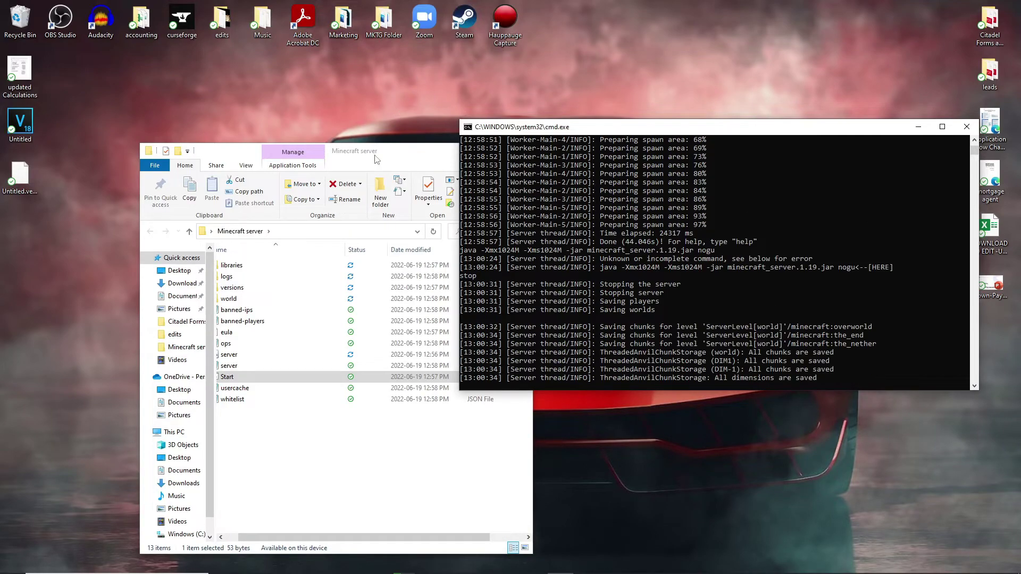
left_click_drag(338, 537, 324, 537)
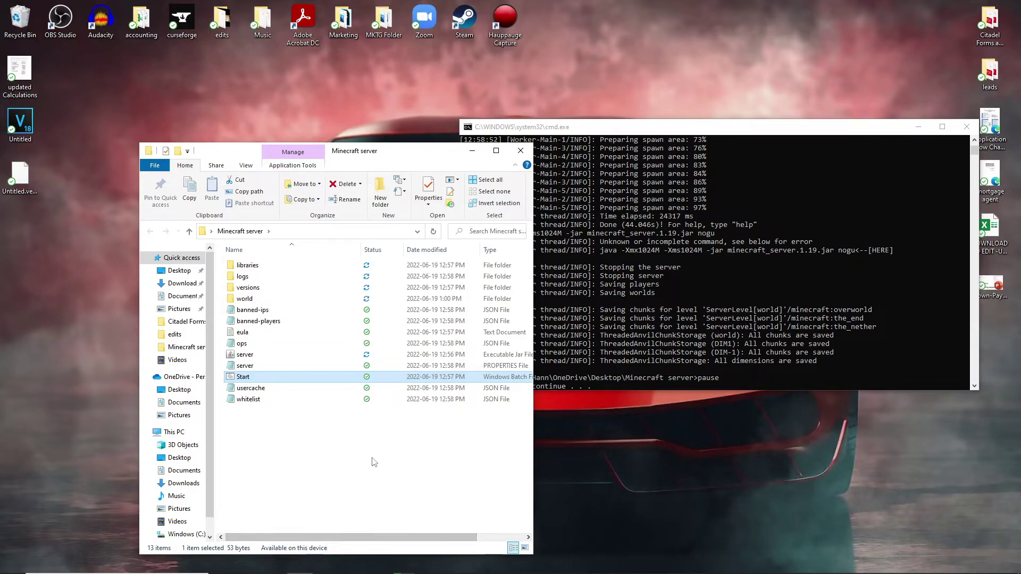
- Close the paused server console and move the Minecraft server folder window up and right
left_click(720, 353)
key("Return")
left_click(301, 490)
left_click_drag(329, 151, 431, 124)
- Select all 13 generated files and folders, including usercache, to review them, then clear the selection
key("ctrl+a")
left_click(409, 402)
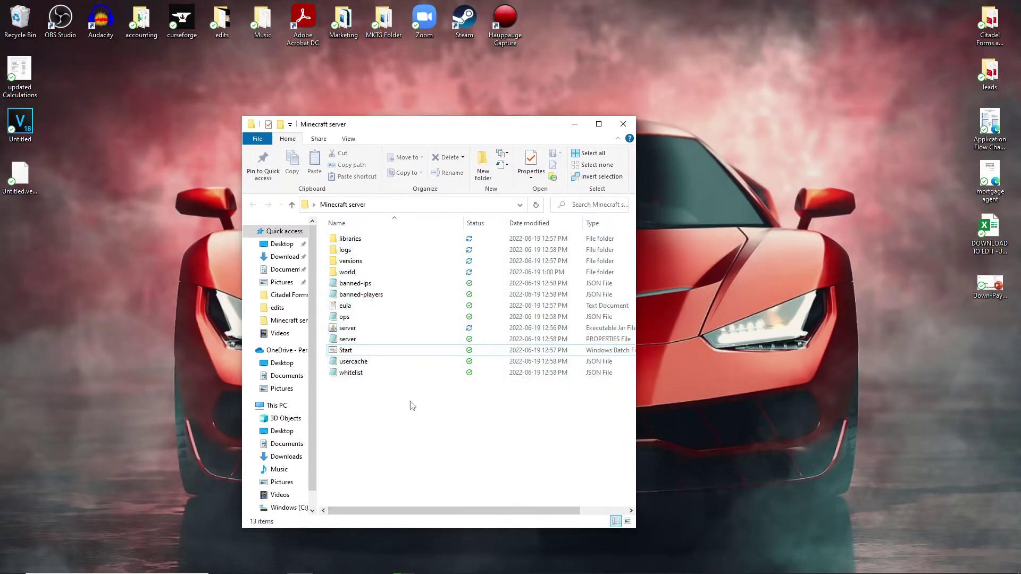
key("ctrl+a")
left_click(463, 433)
key("ctrl+a")
left_click(473, 435)
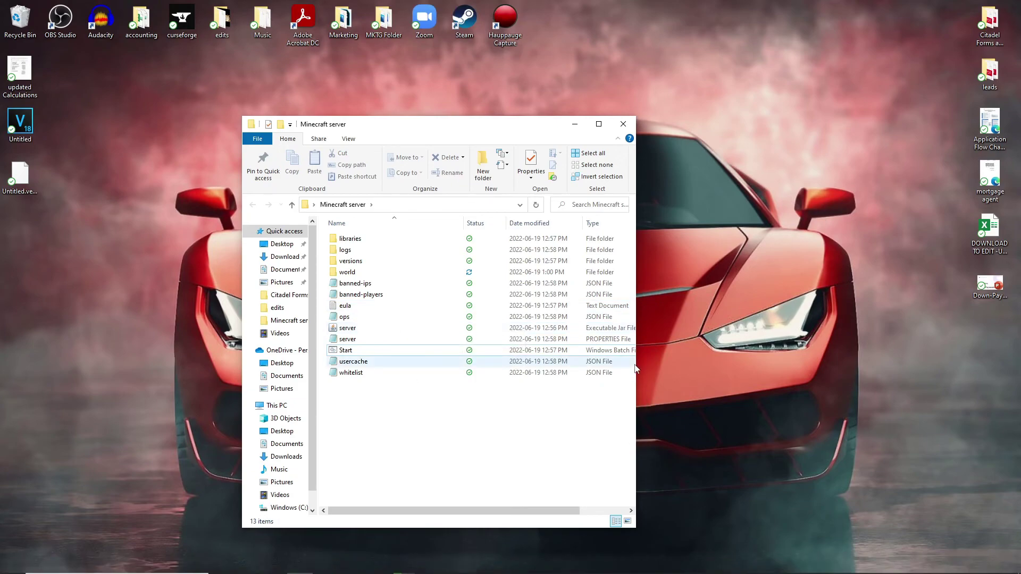
mouse_move(512, 572)
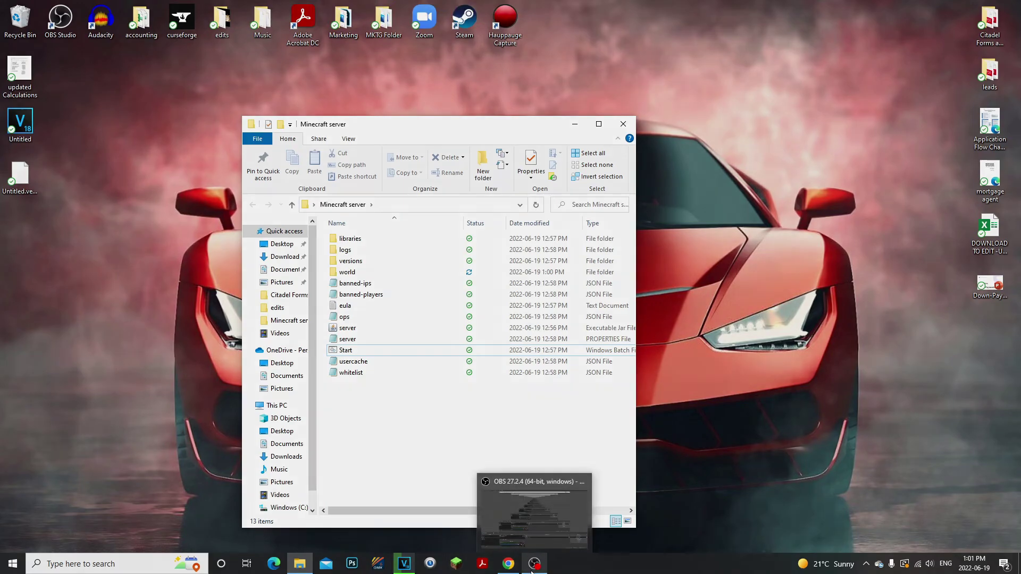